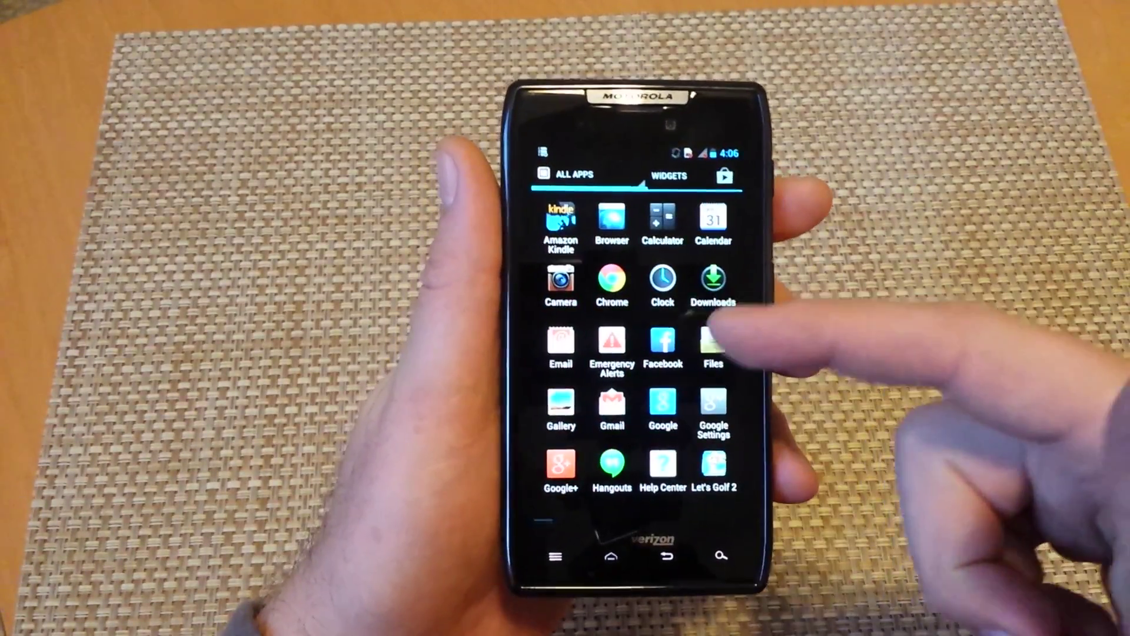
- Launch the Files app and open Device storage to reach the test folders
left_click(715, 337)
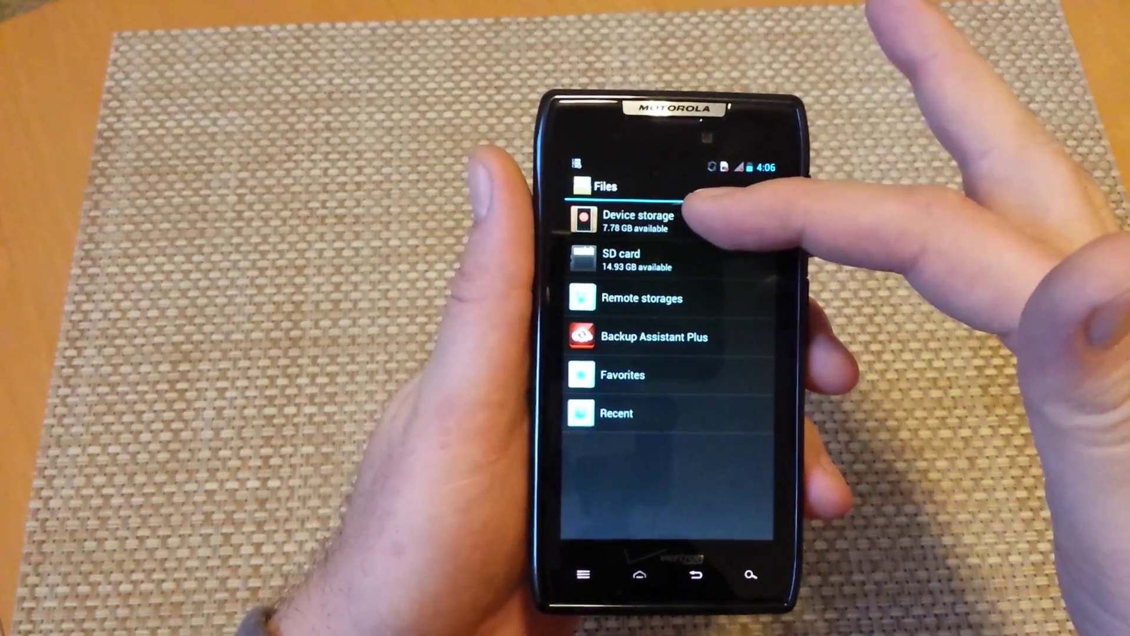
left_click(636, 222)
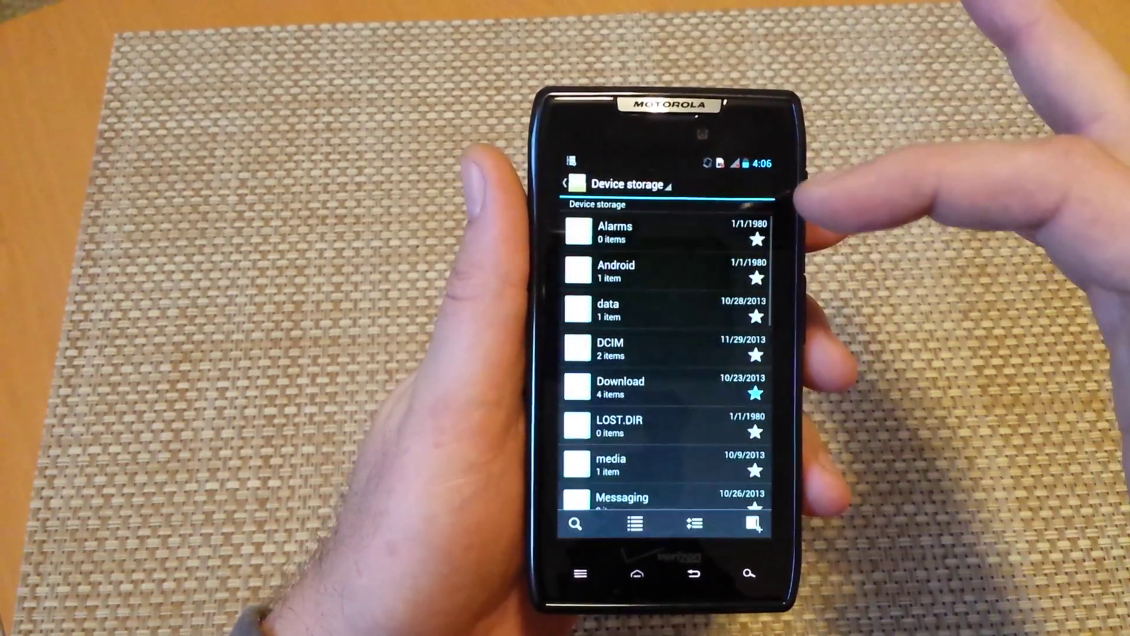
scroll(672, 353, "down", 4)
scroll(671, 353, "down", 4)
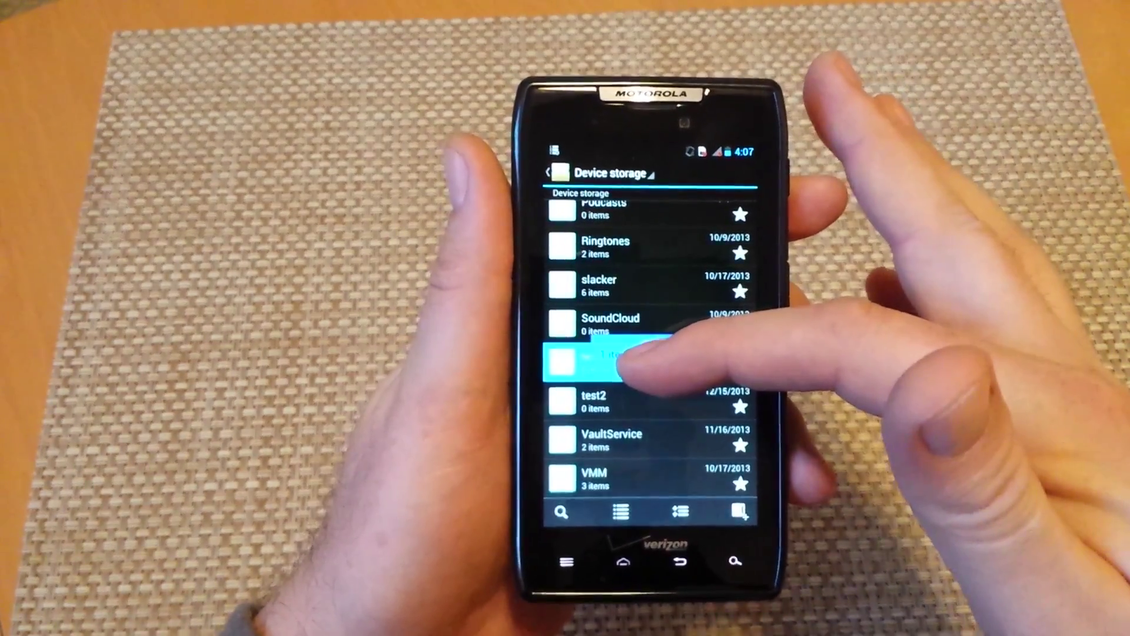
- Select the test1 and test2 folders and start moving them
left_click(623, 364)
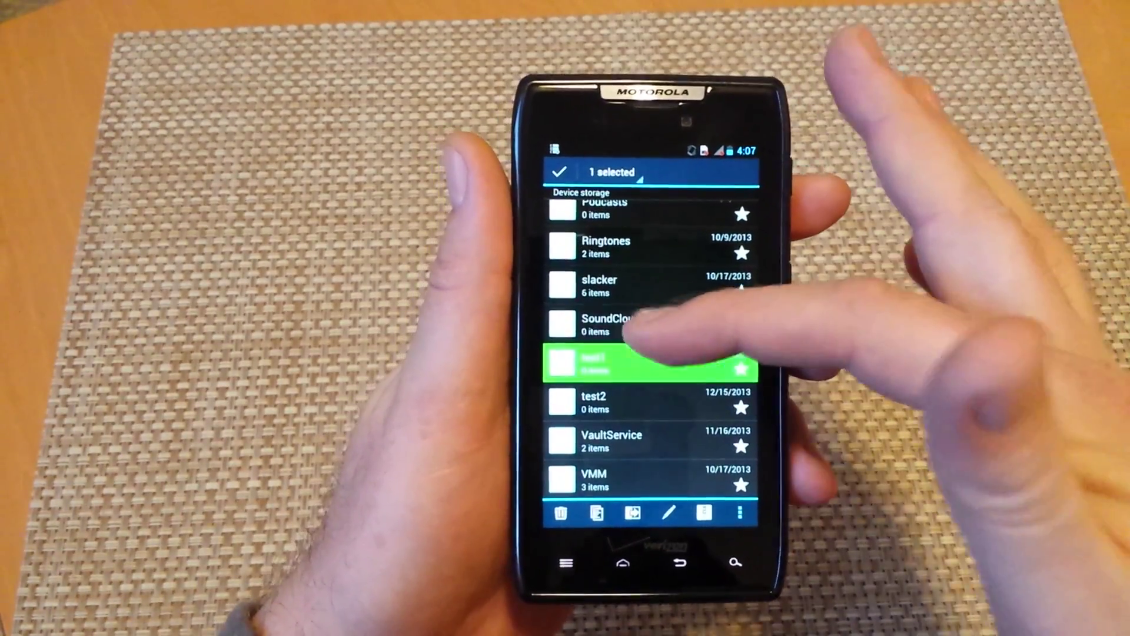
left_click(622, 323)
left_click(621, 284)
left_click(621, 247)
left_click(622, 246)
left_click(621, 286)
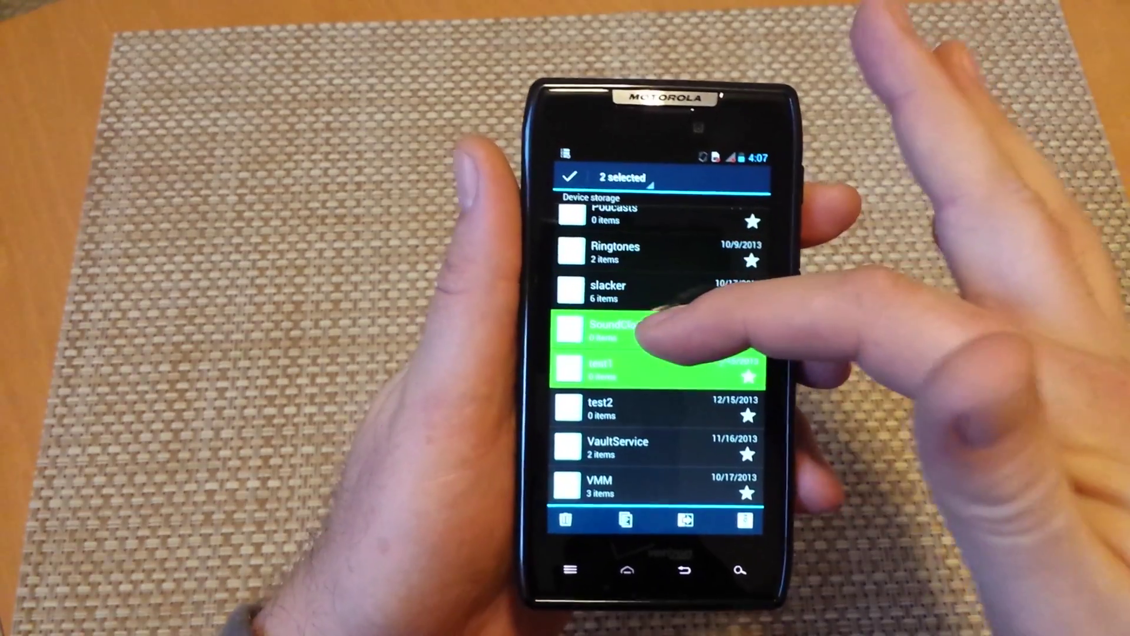
left_click(622, 327)
left_click(622, 406)
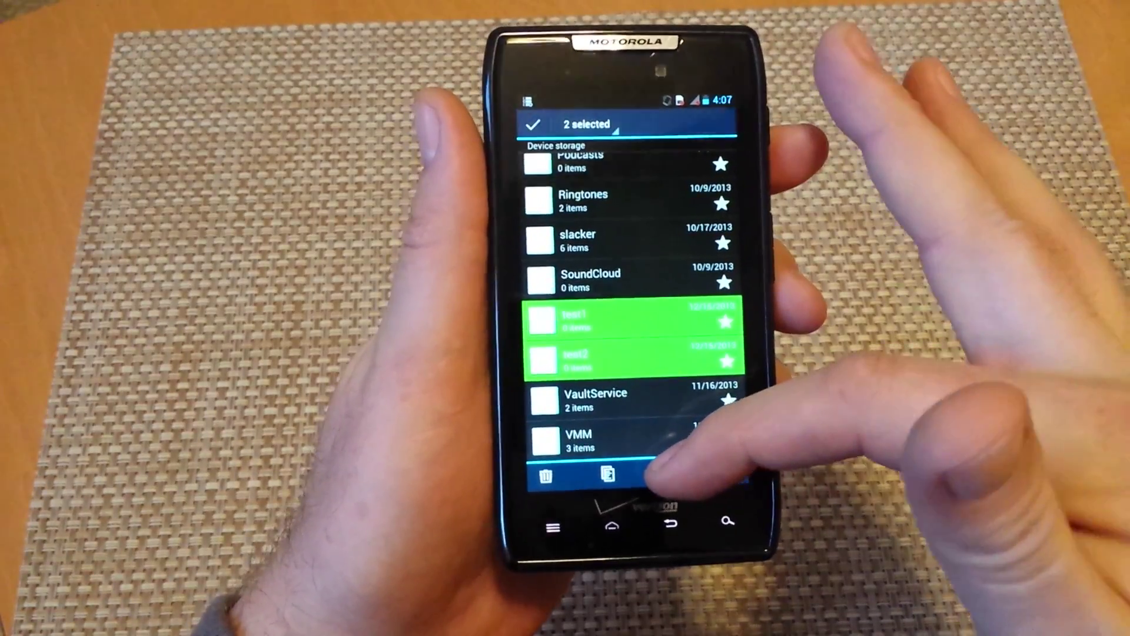
left_click(660, 475)
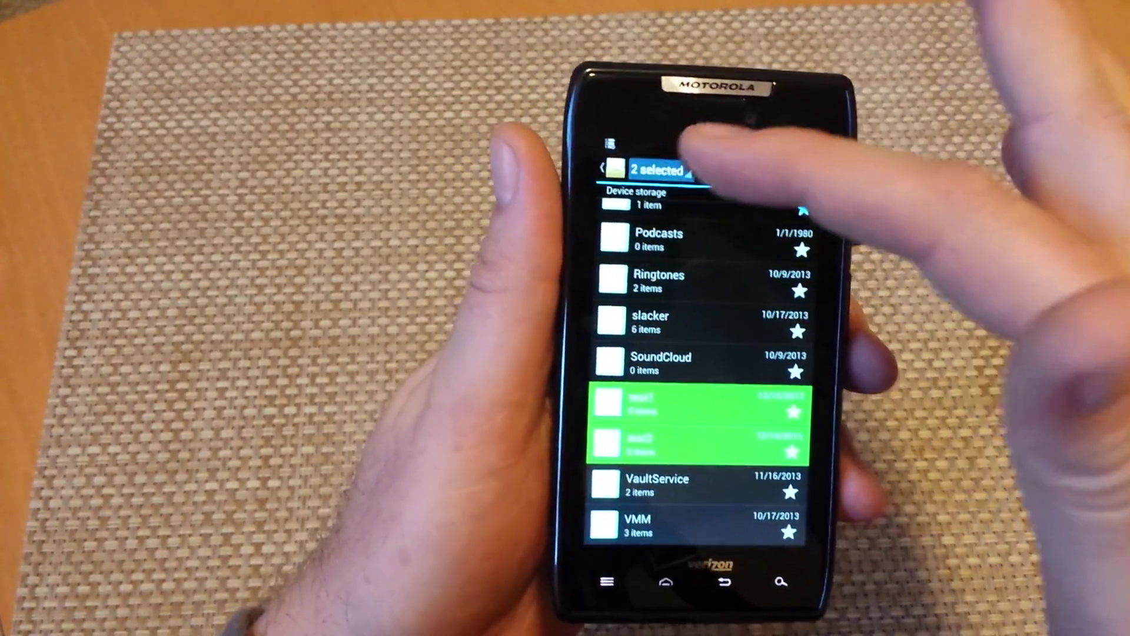
left_click(570, 157)
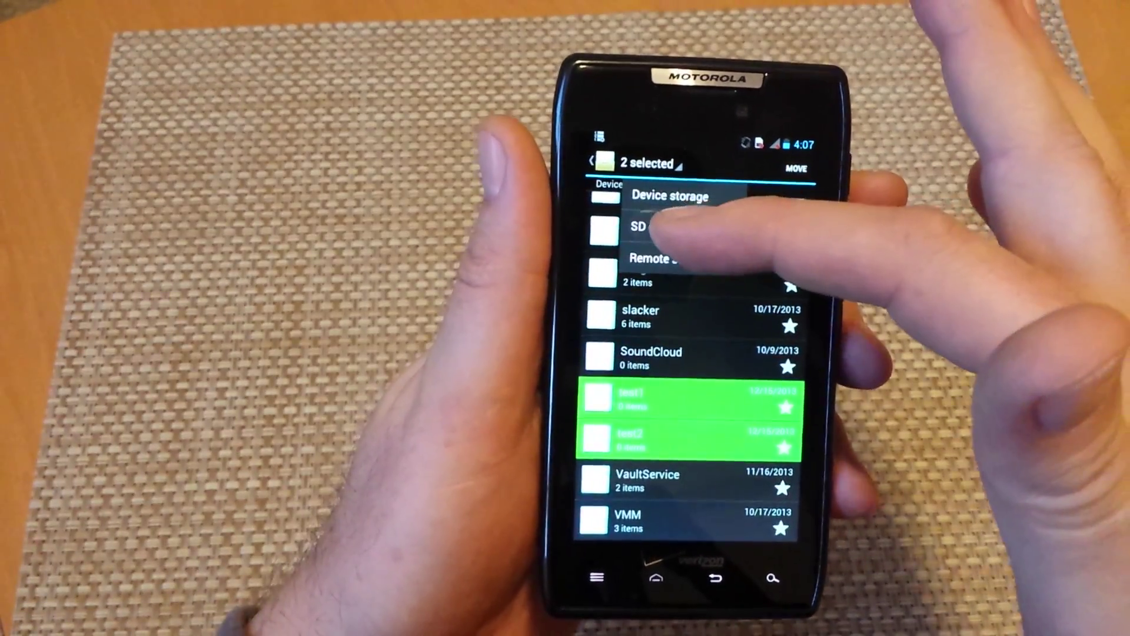
- Choose the SD card as the move destination
left_click(660, 235)
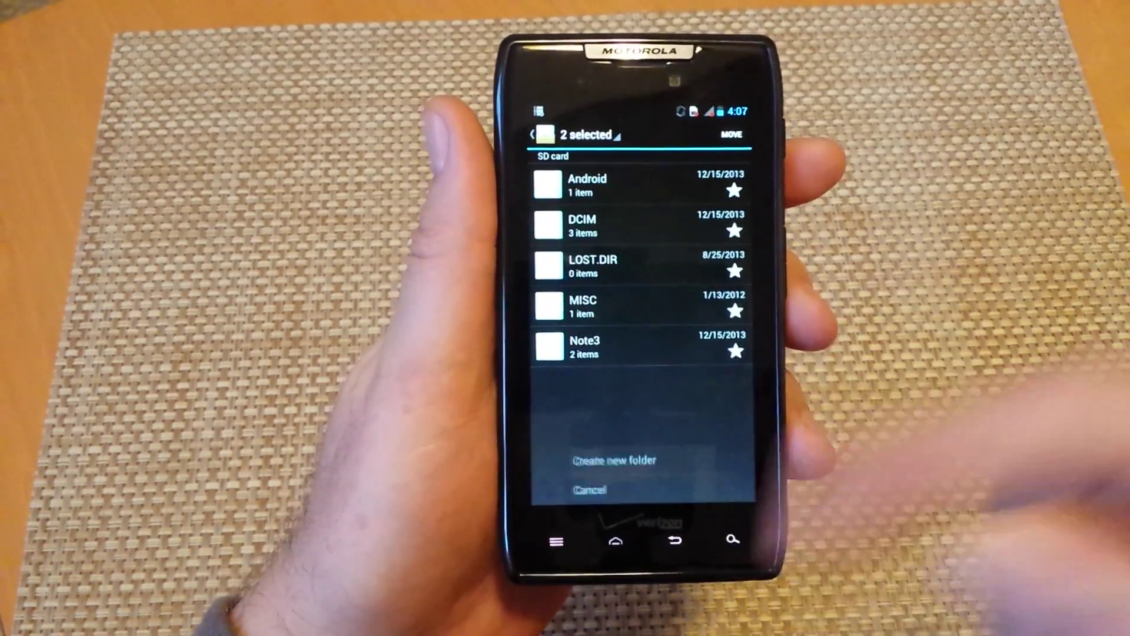
left_click(612, 458)
type("razr")
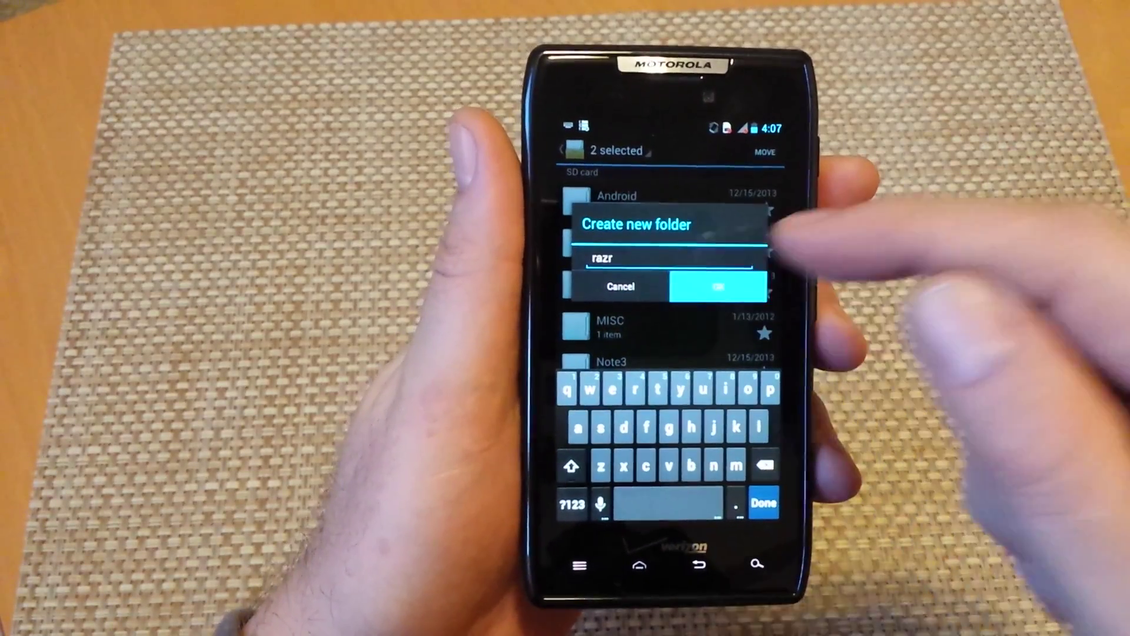
- Create a 'razr' folder on the SD card and move test1 and test2 into it
left_click(718, 287)
left_click(619, 402)
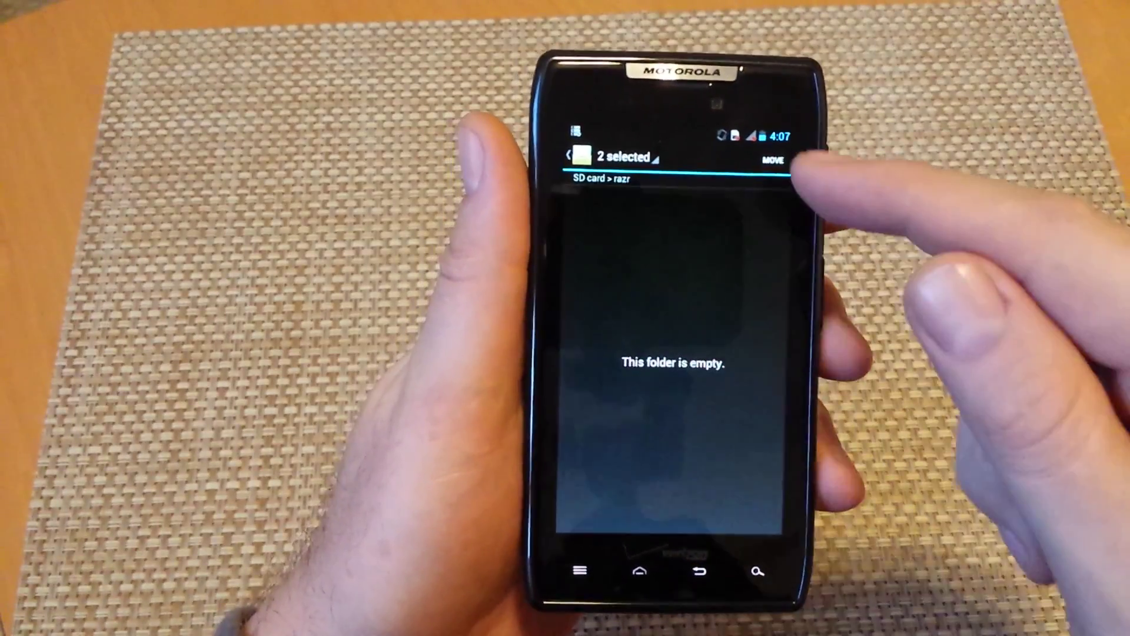
left_click(752, 148)
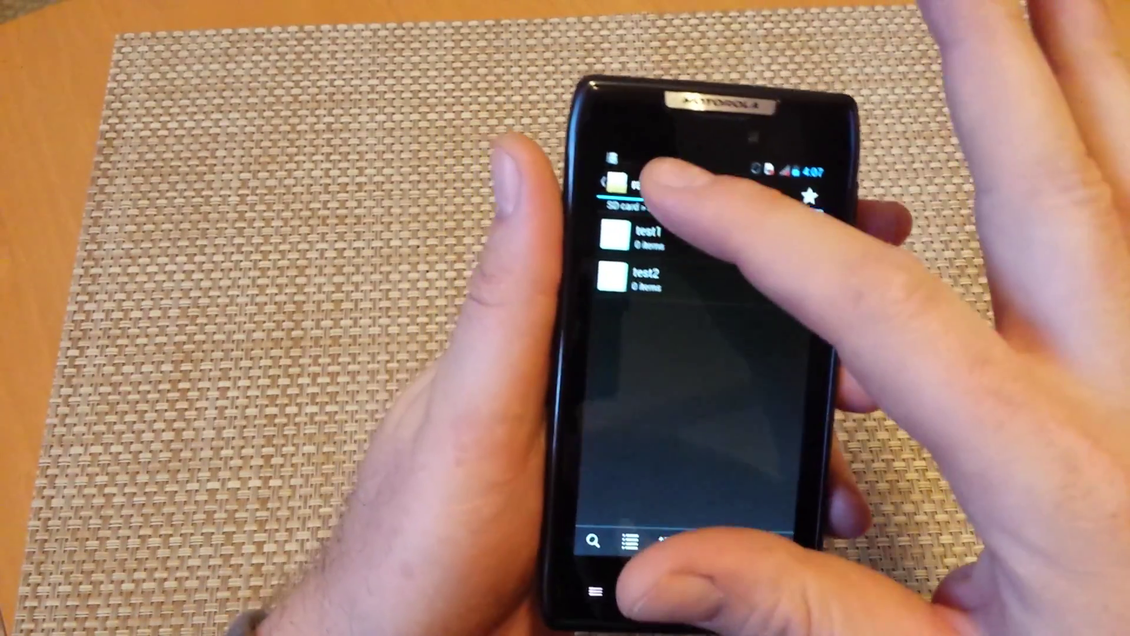
left_click(576, 142)
- Return to Device storage, open DCIM > Camera, and select two photos
left_click(671, 221)
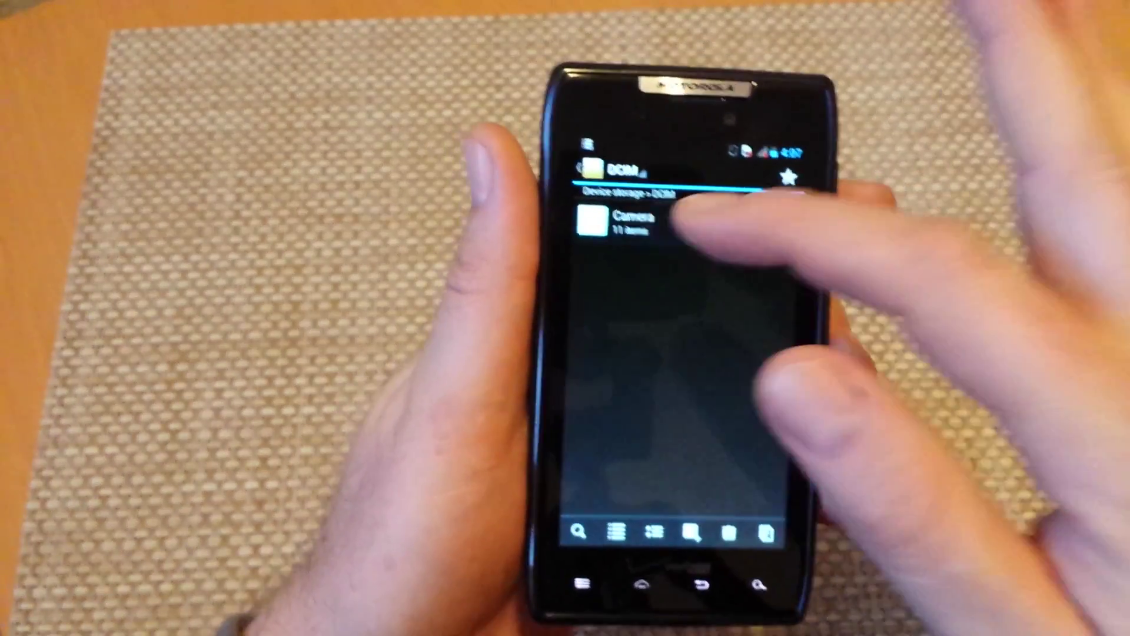
left_click(583, 197)
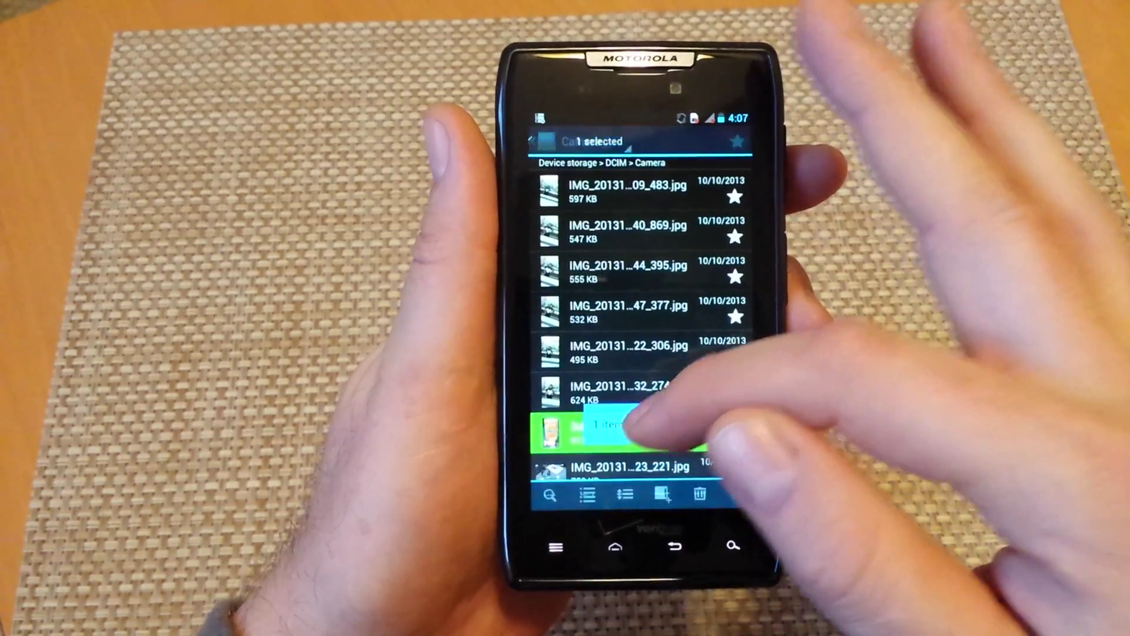
left_click(636, 358)
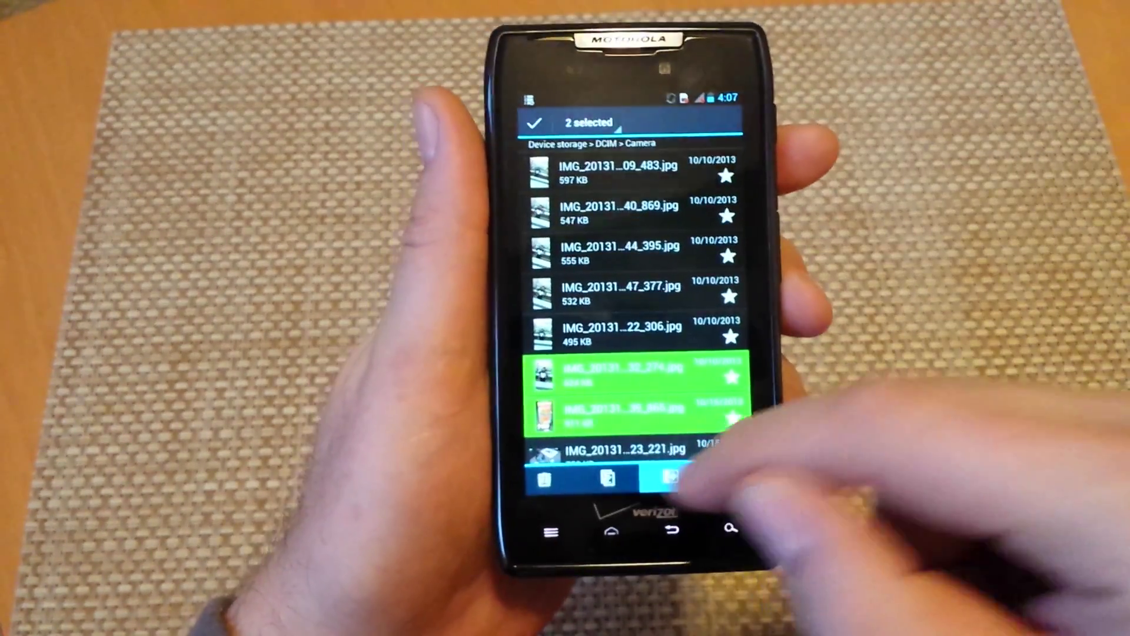
- Move the two camera photos into SD card > razr > test1
left_click(684, 501)
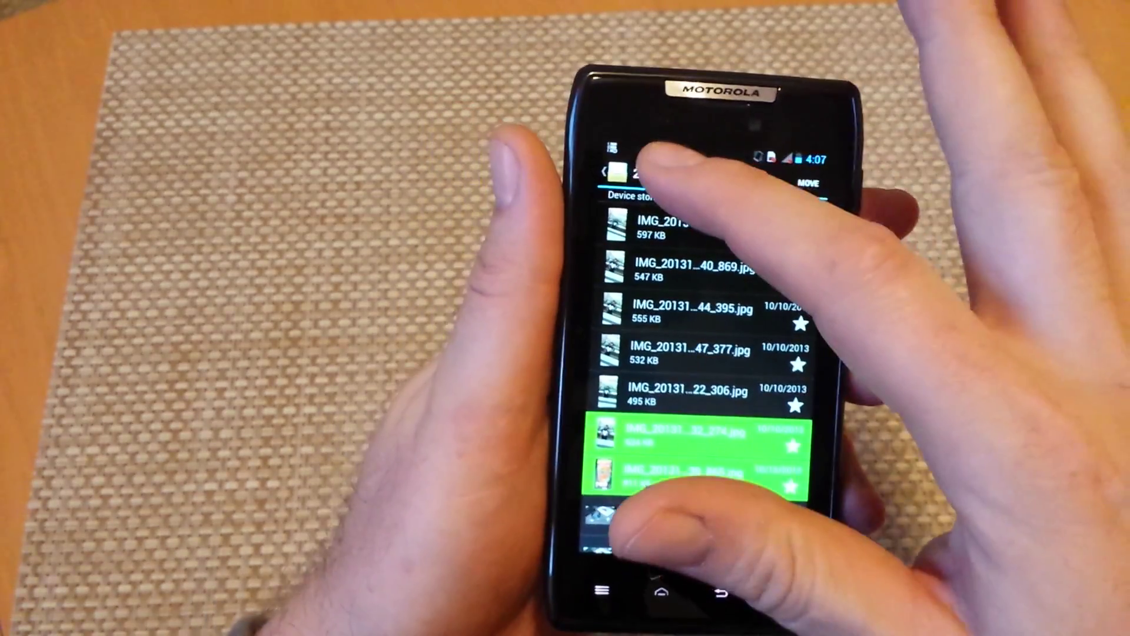
left_click(610, 154)
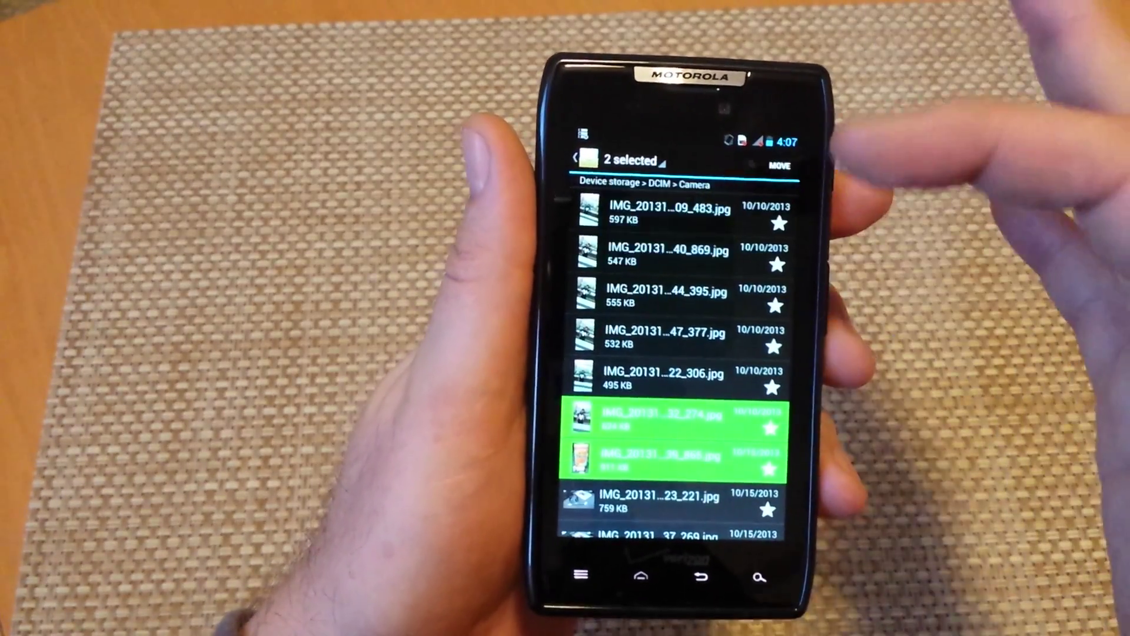
left_click(636, 220)
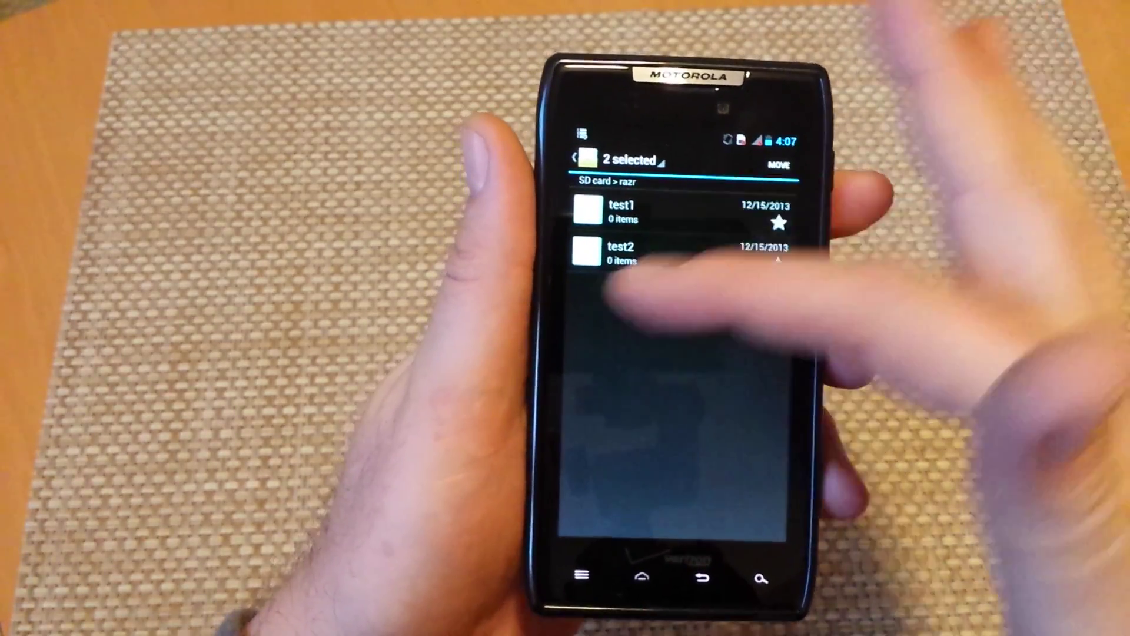
left_click(681, 216)
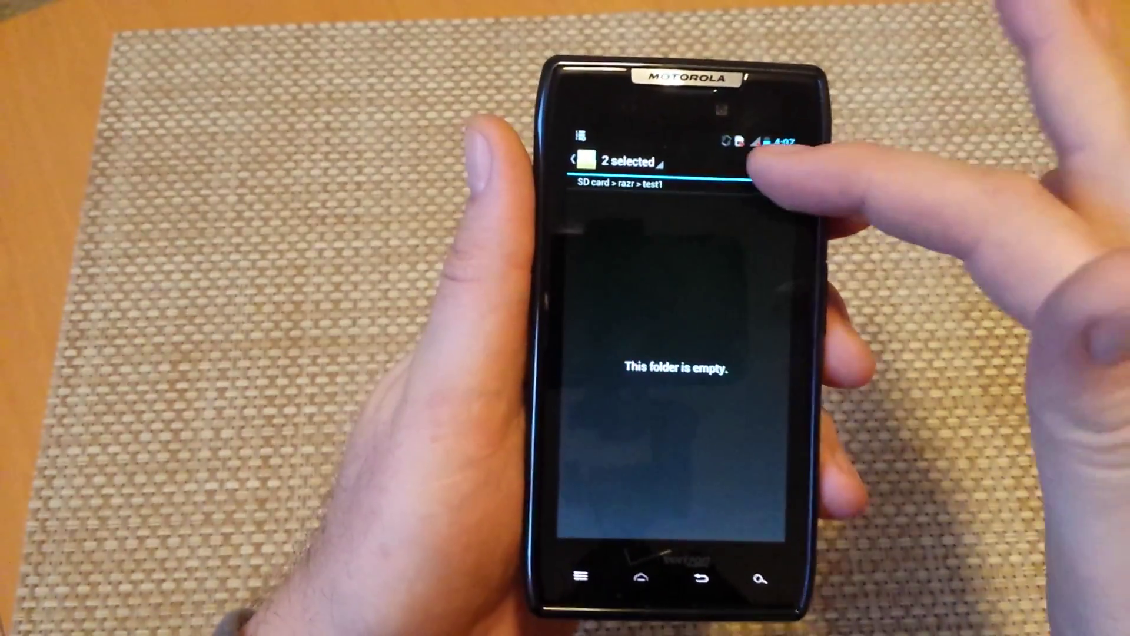
left_click(775, 164)
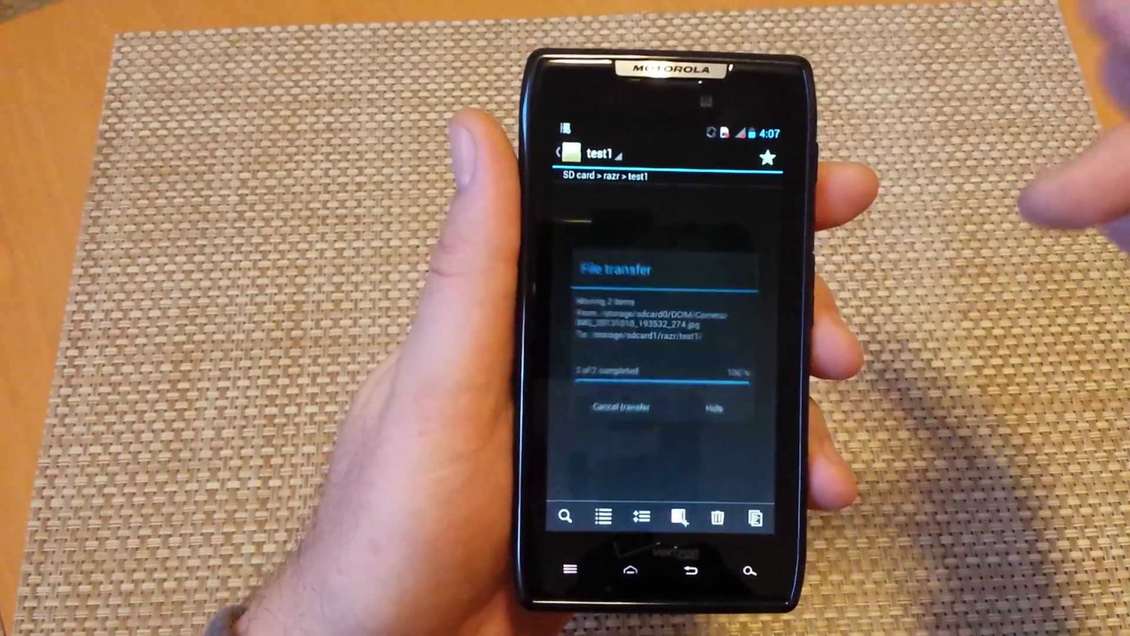